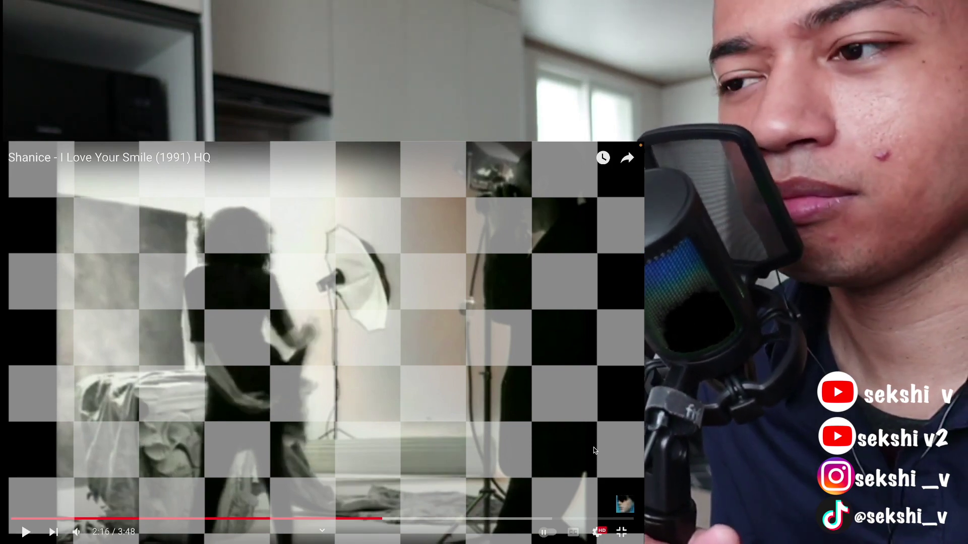
- Resume the Shanice 'I Love Your Smile' video from 2:16 with the Space bar
key("space")
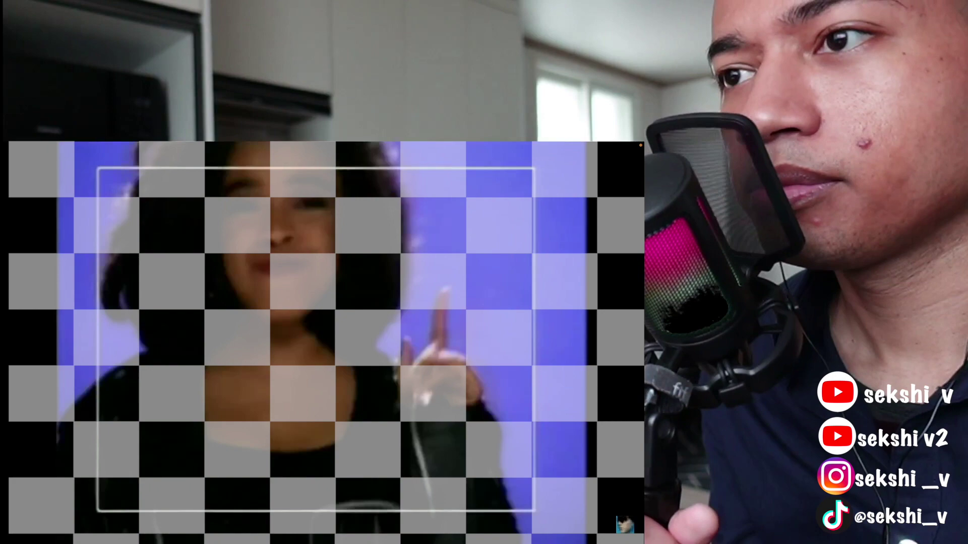
- Pause the 'I Love Your Smile' video at 2:45 of 3:48
left_click(594, 447)
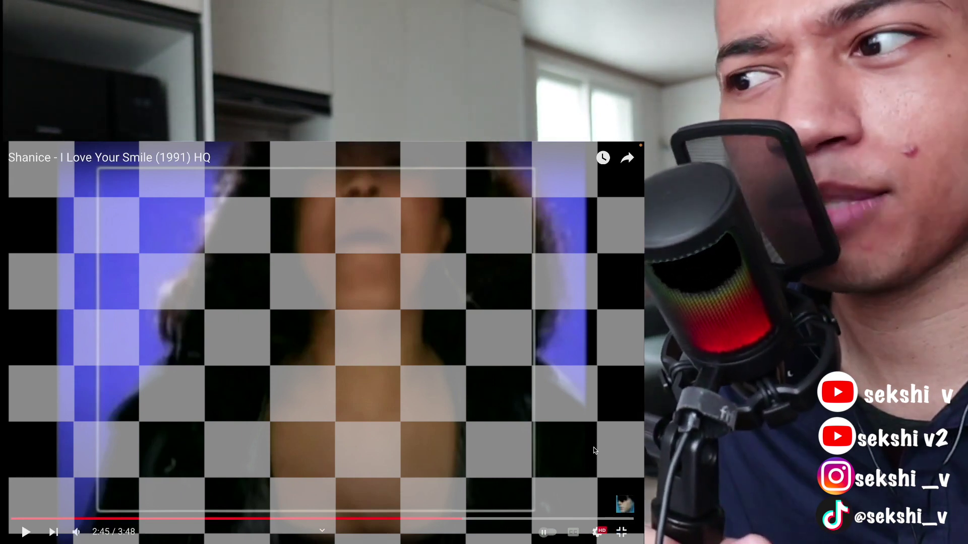
- Resume the video from 2:45 and let it play to 3:46
left_click(593, 447)
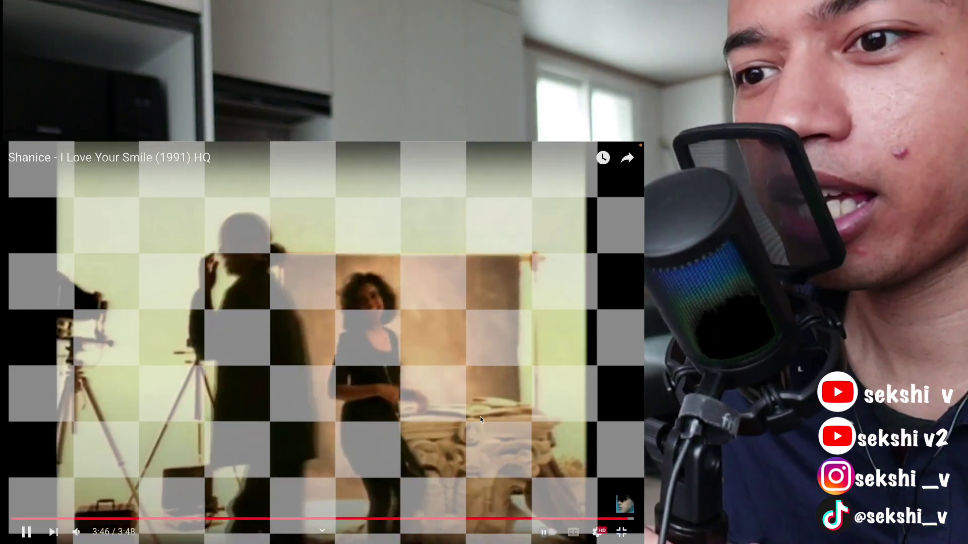
- Pause the 'I Love Your Smile' video at 3:47 of 3:48
left_click(480, 416)
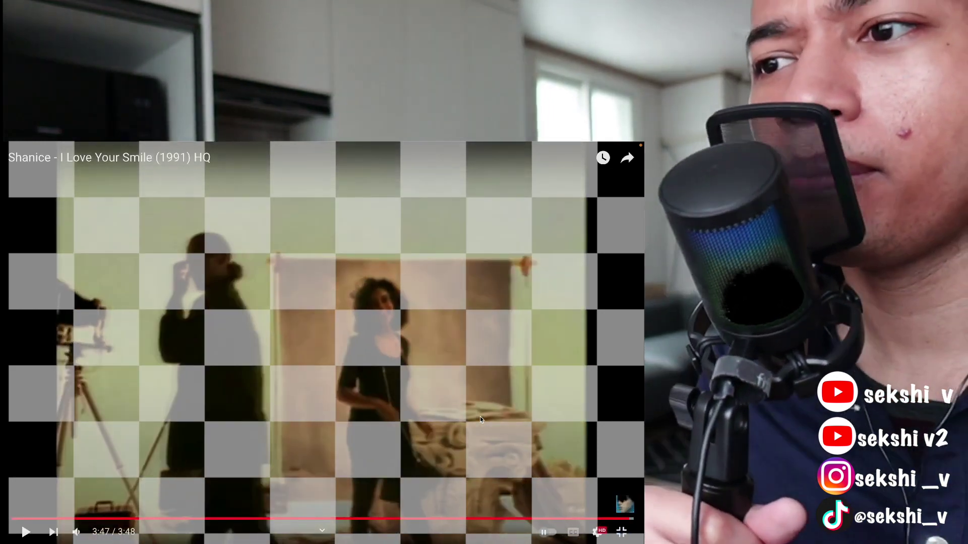